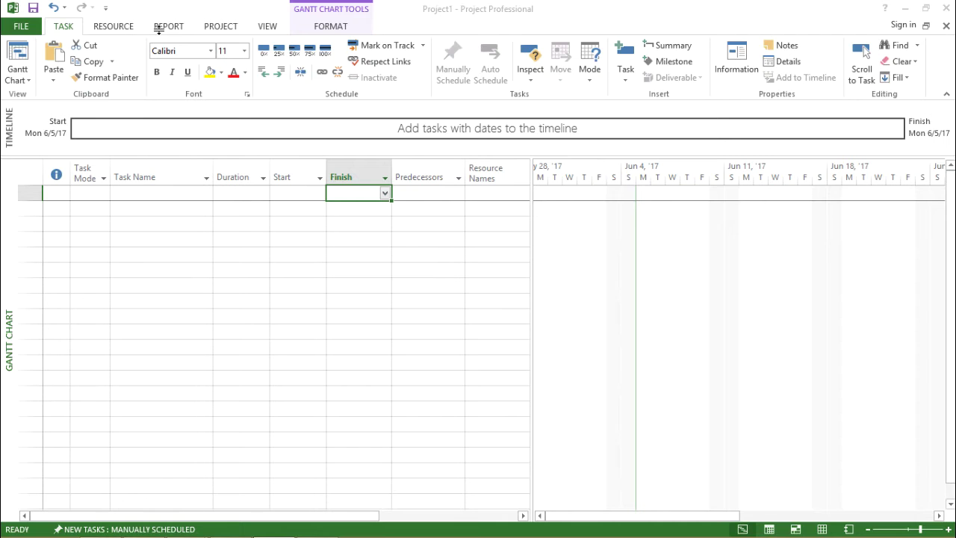
Look through the ribbon commands for project, view and Gantt chart formatting, ending on the task commands
left_click(223, 22)
left_click(263, 24)
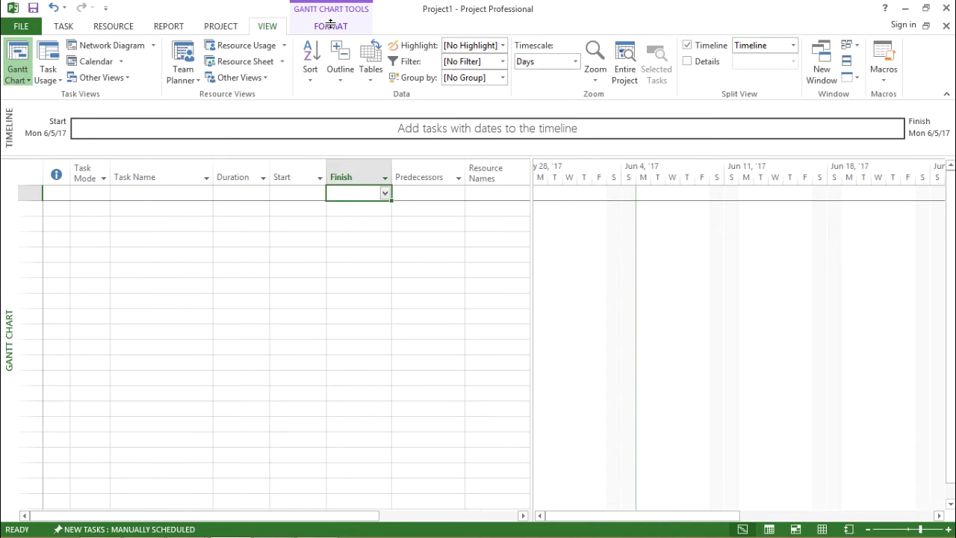
left_click(331, 25)
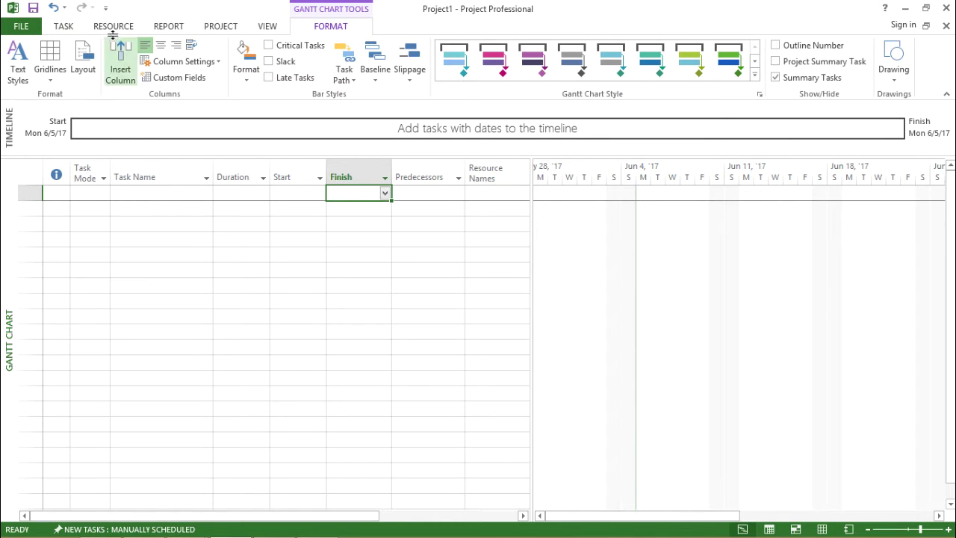
left_click(69, 24)
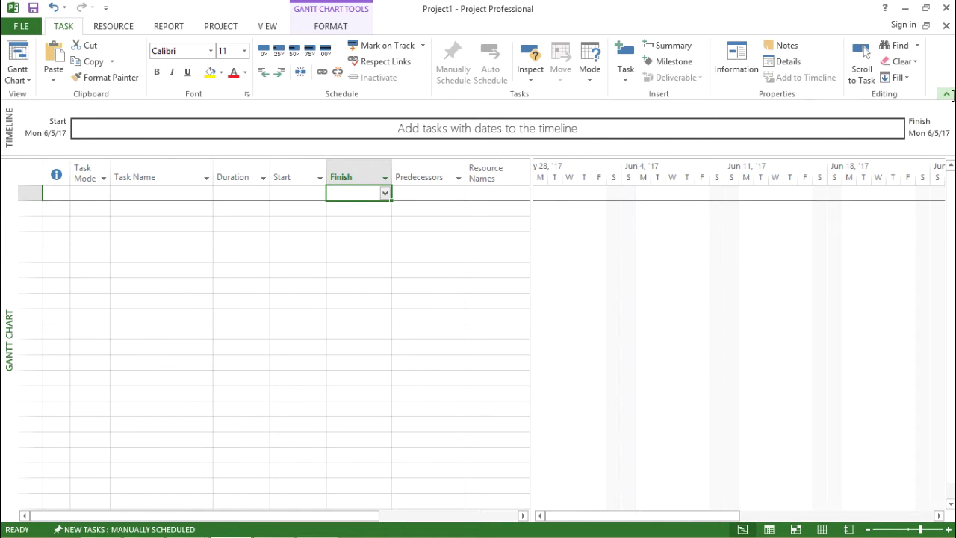
Collapse the ribbon and restore it to its permanently displayed state, twice
left_click(946, 94)
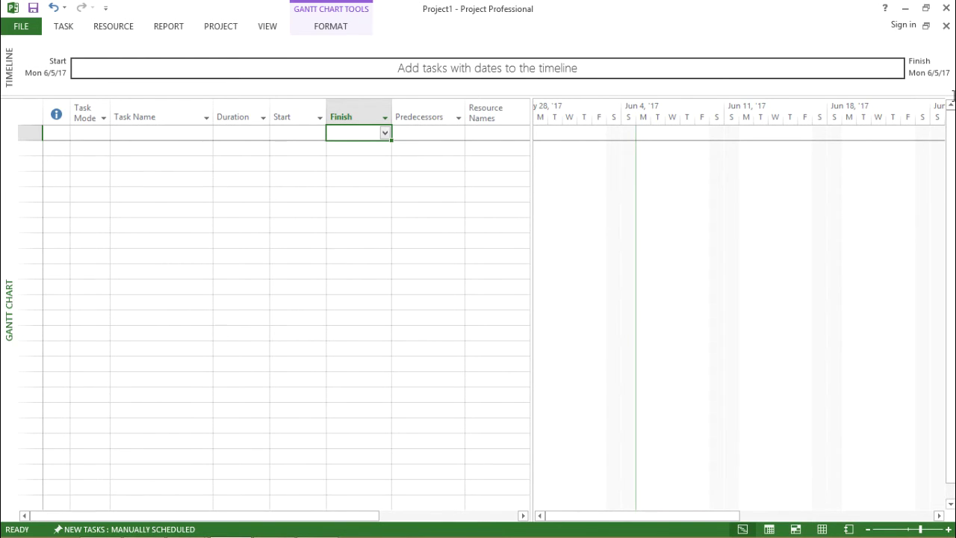
left_click(64, 26)
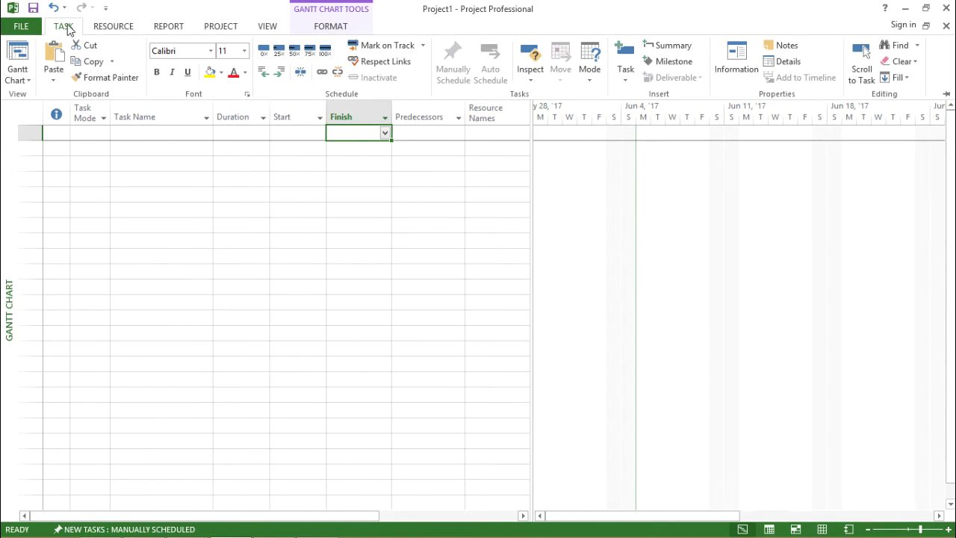
left_click(944, 97)
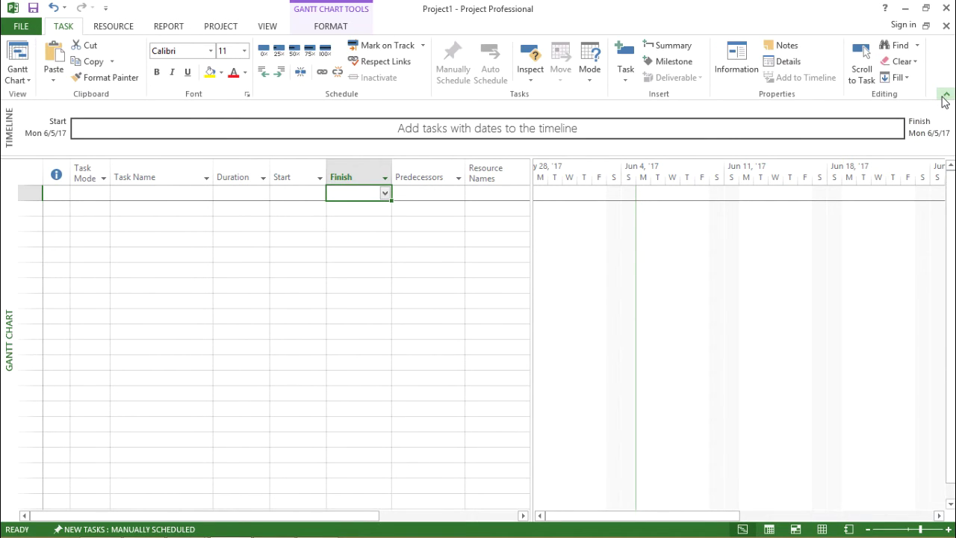
left_click(945, 95)
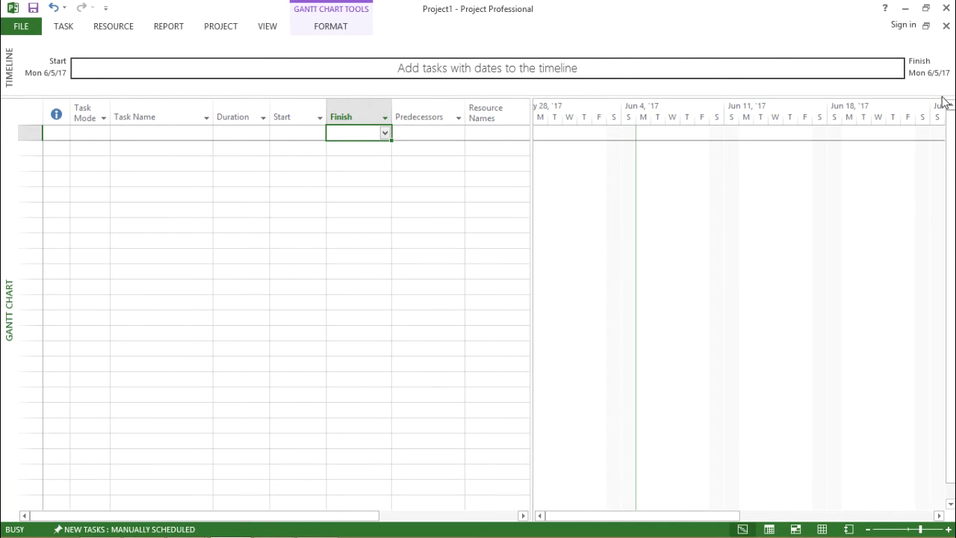
key("ctrl+F1")
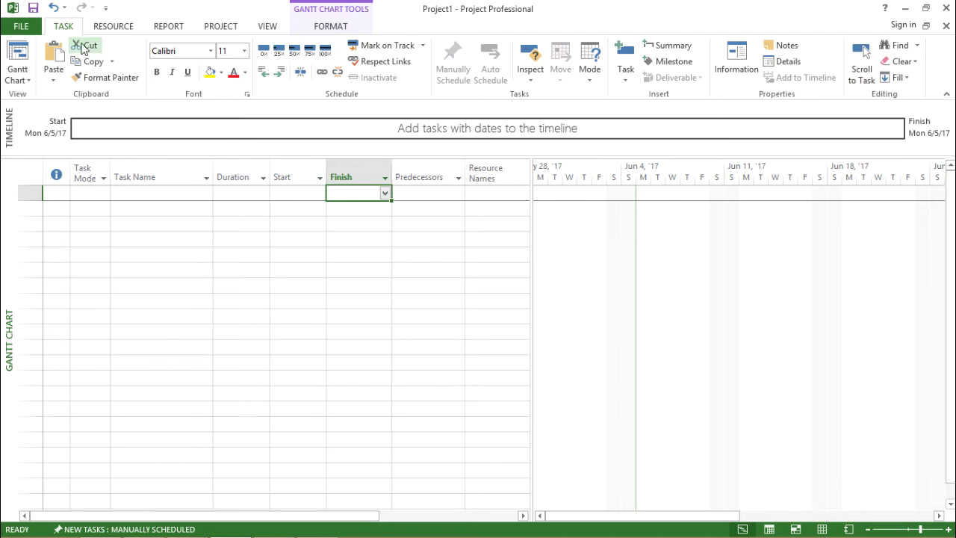
View the ribbon customization settings in the project options and close them without changing anything
left_click(22, 27)
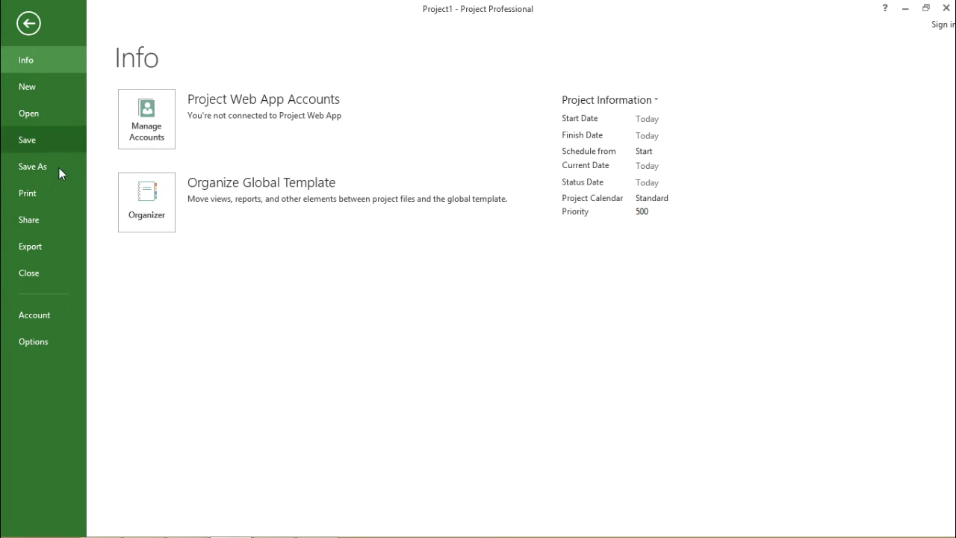
left_click(46, 337)
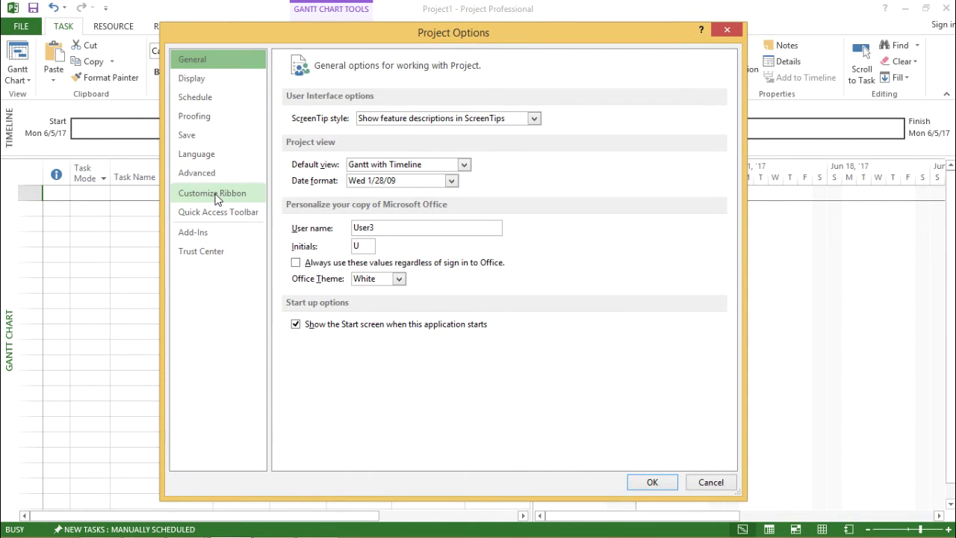
left_click(215, 196)
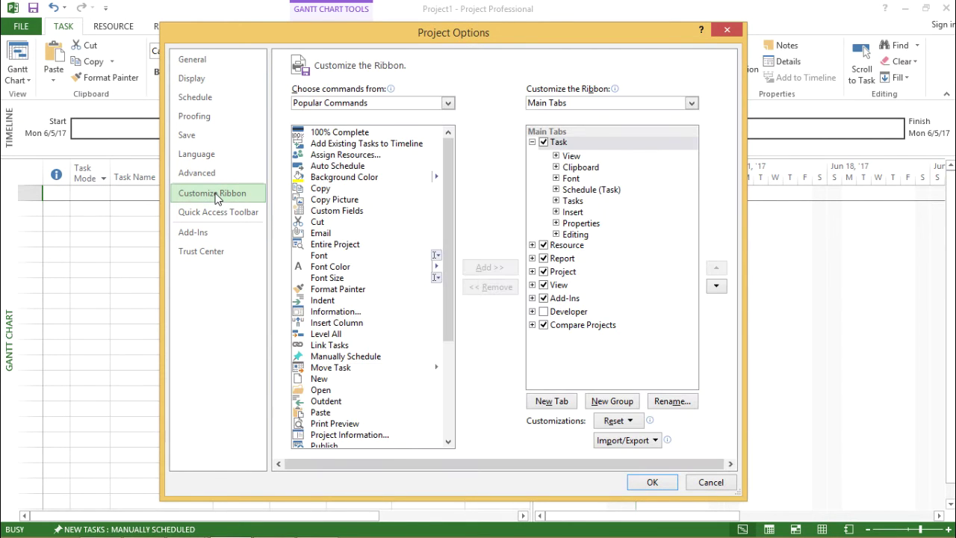
left_click(717, 483)
Open the ribbon customization settings directly from the ribbon and move the dialog down to uncover the ribbon tab names
right_click(740, 85)
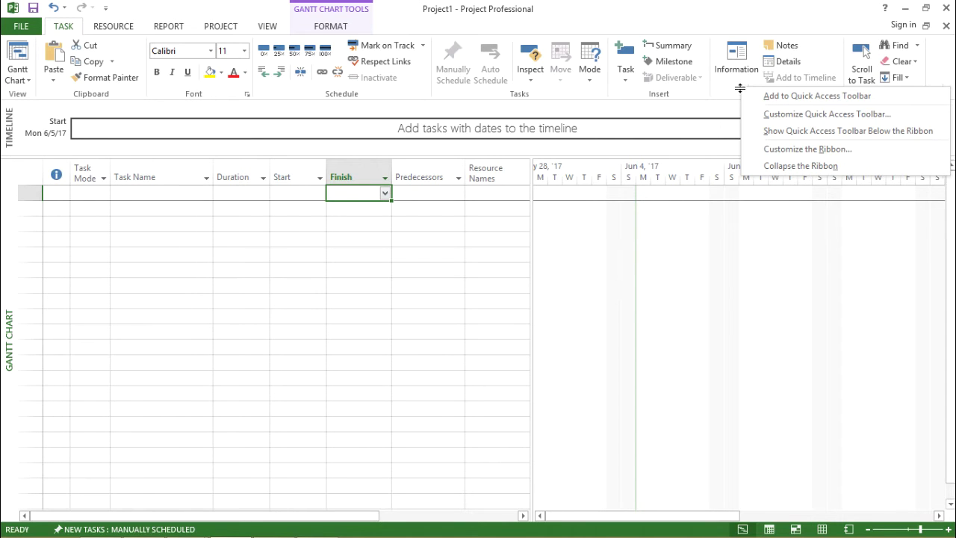
left_click(768, 149)
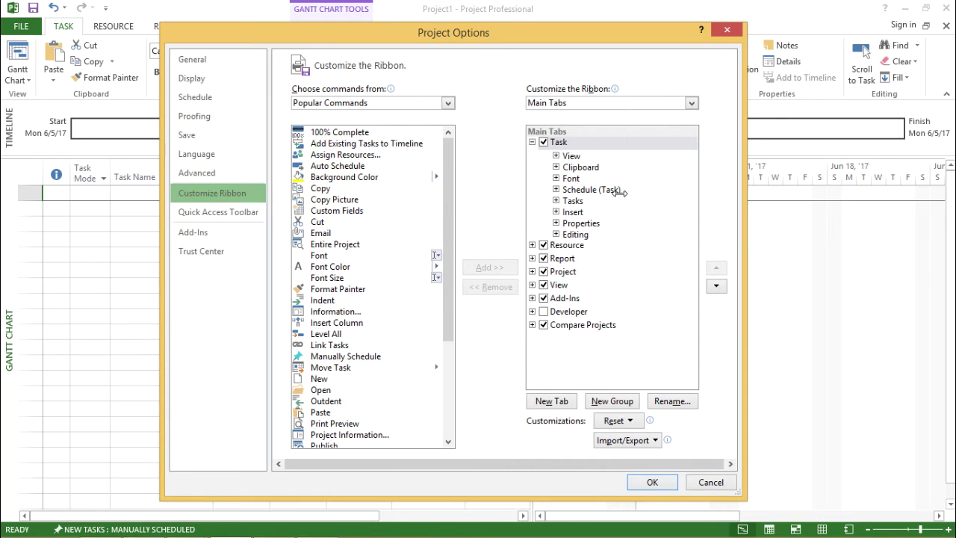
mouse_move(557, 90)
left_click_drag(558, 34, 602, 60)
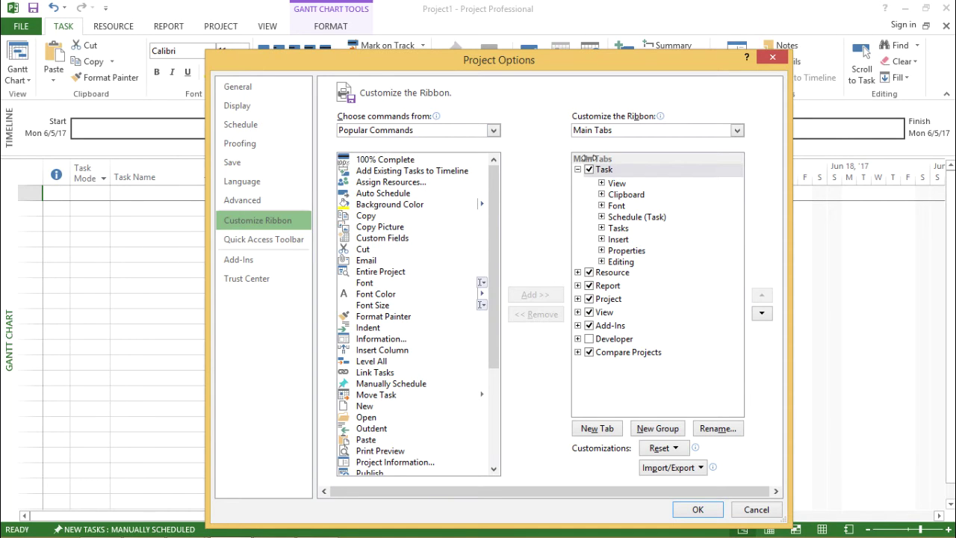
Compare the groups listed under the Task tab with the ribbon, examine its View group's commands, and collapse the Task entry
left_click(165, 30)
left_click(578, 171)
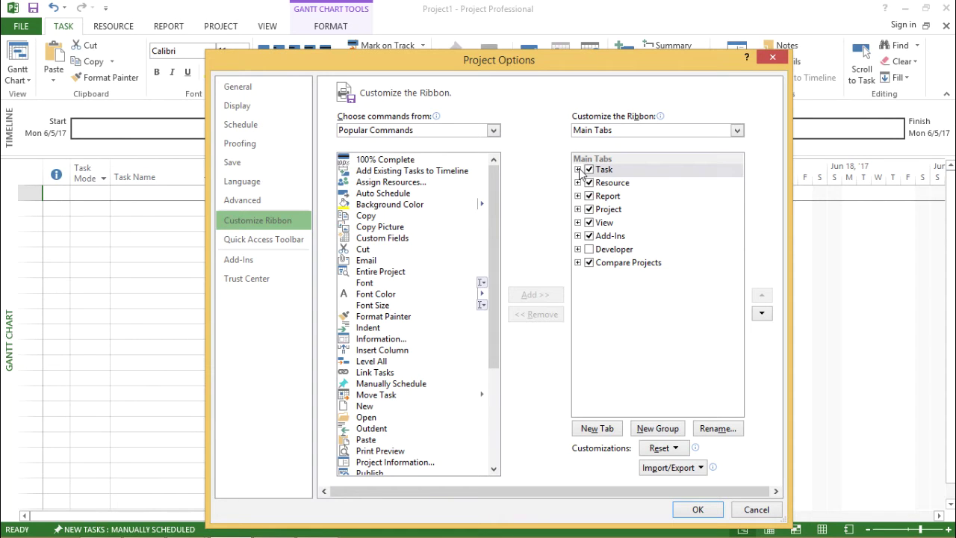
left_click(578, 170)
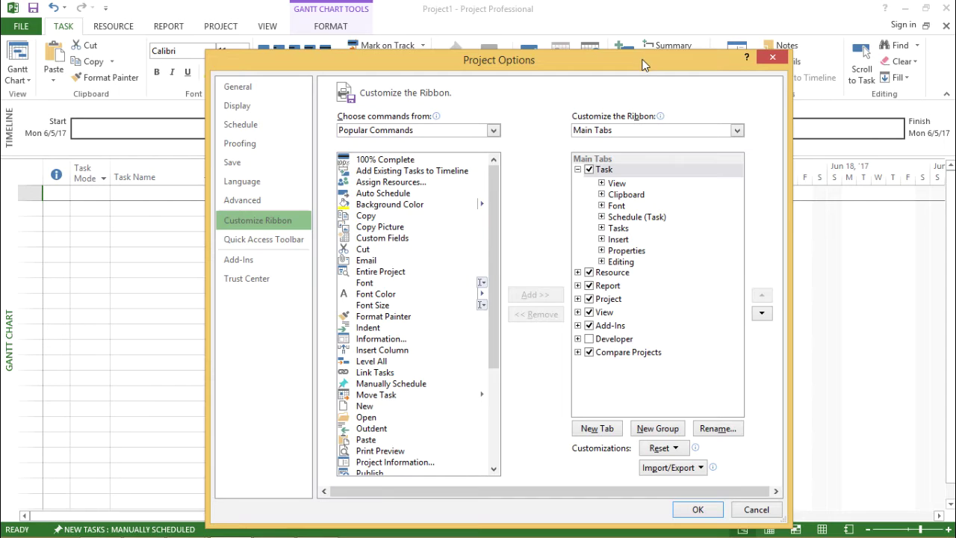
left_click_drag(642, 65, 650, 92)
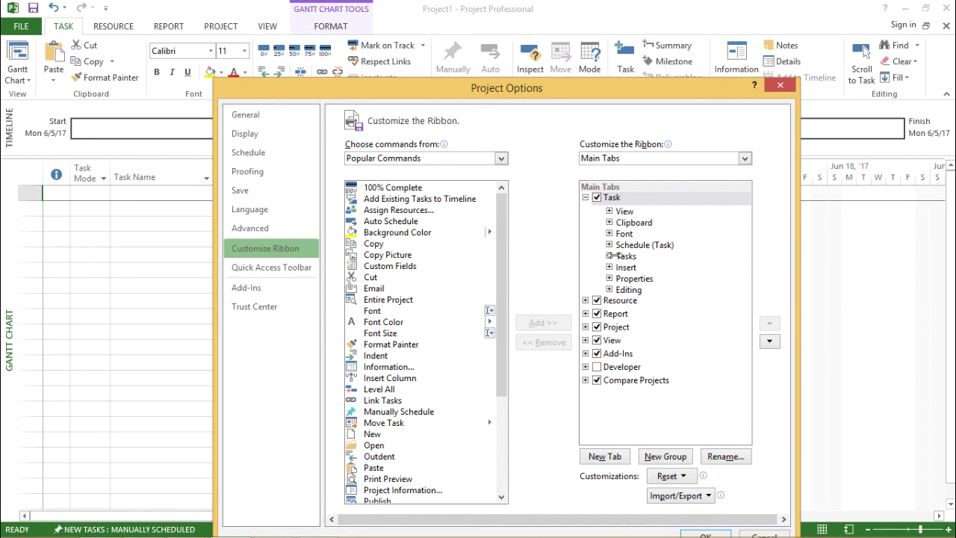
left_click_drag(616, 89, 765, 121)
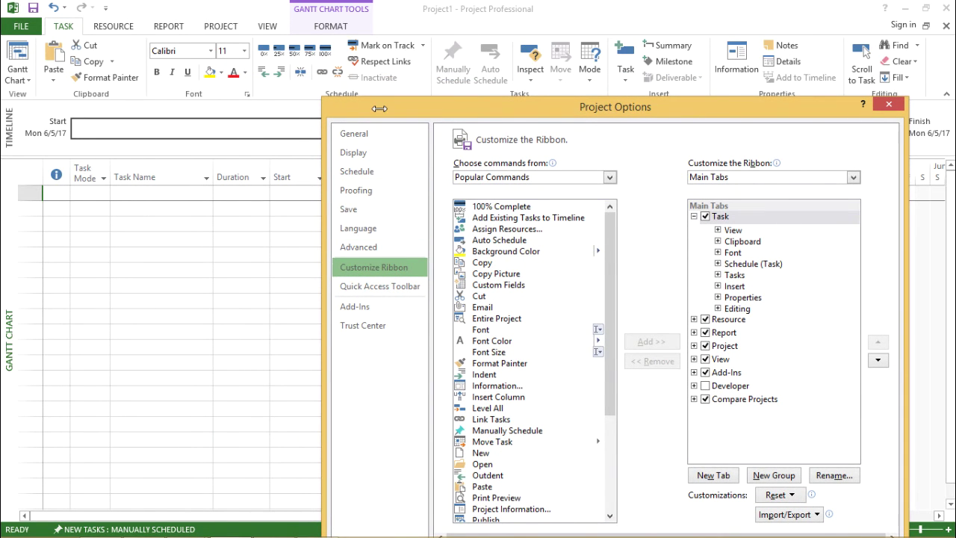
left_click_drag(377, 108, 360, 124)
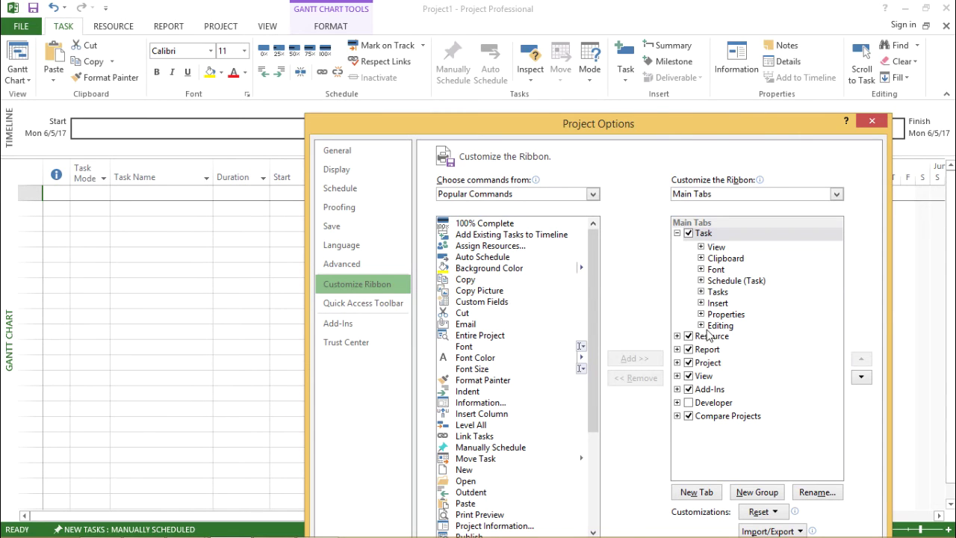
left_click(701, 248)
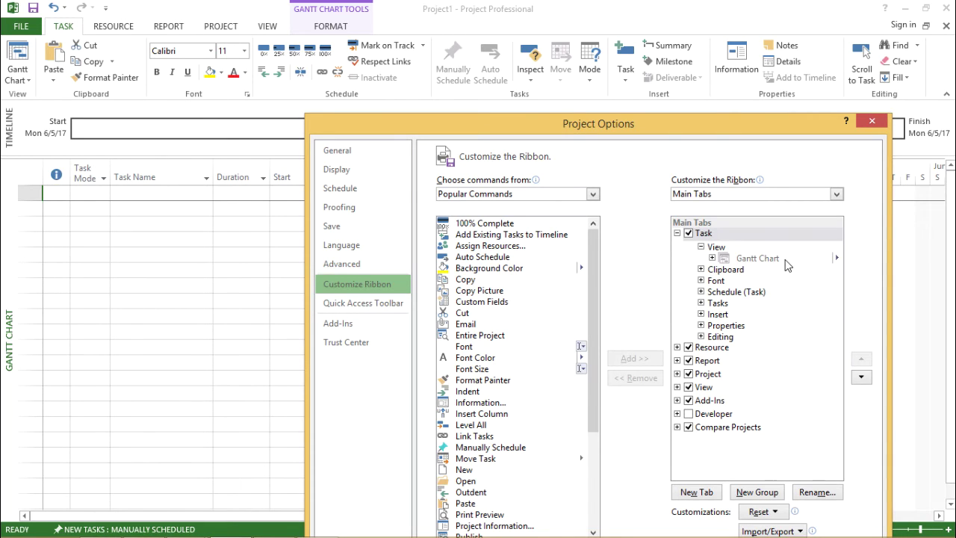
left_click(700, 247)
left_click(700, 247)
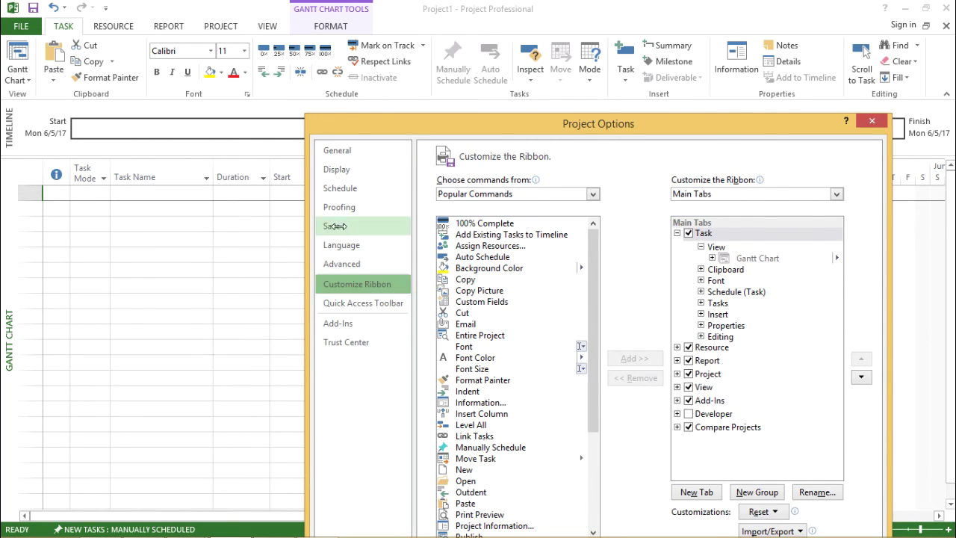
left_click(711, 247)
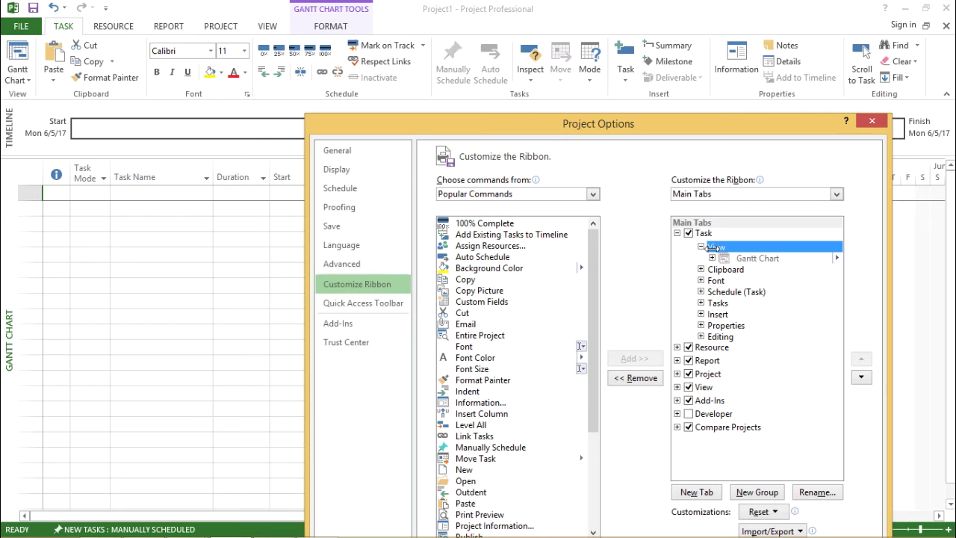
left_click(677, 233)
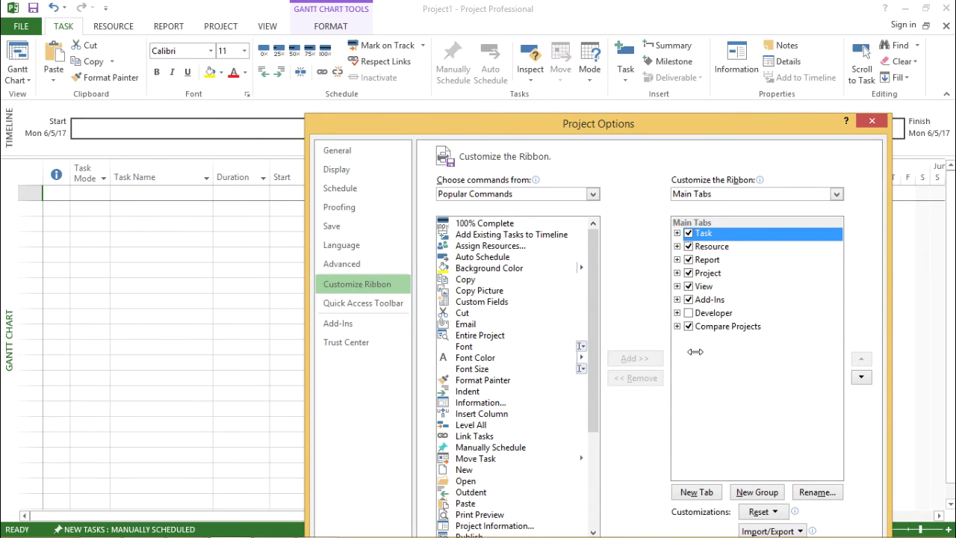
Add a custom ribbon tab after Task, rename it with the person's first name in capitals, and apply the customization
left_click_drag(616, 119, 575, 70)
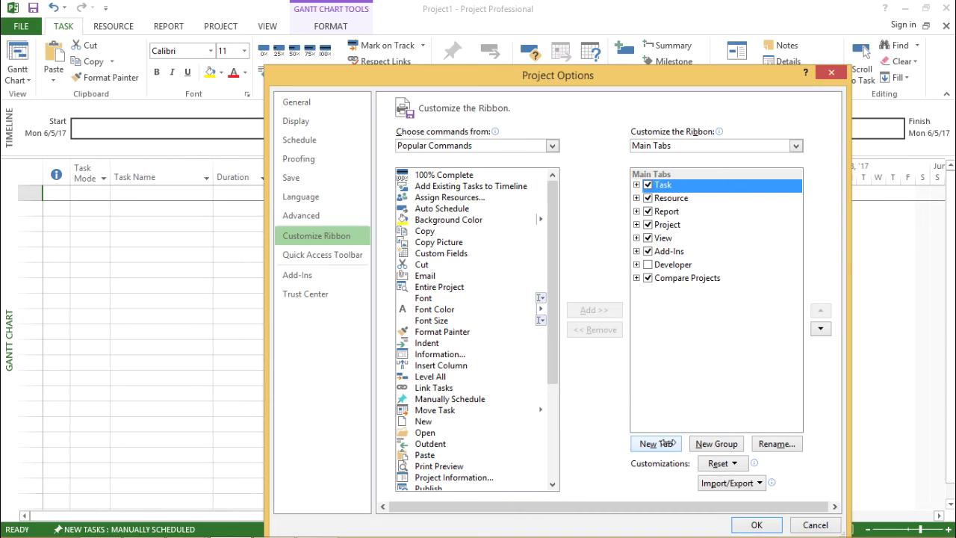
left_click(667, 443)
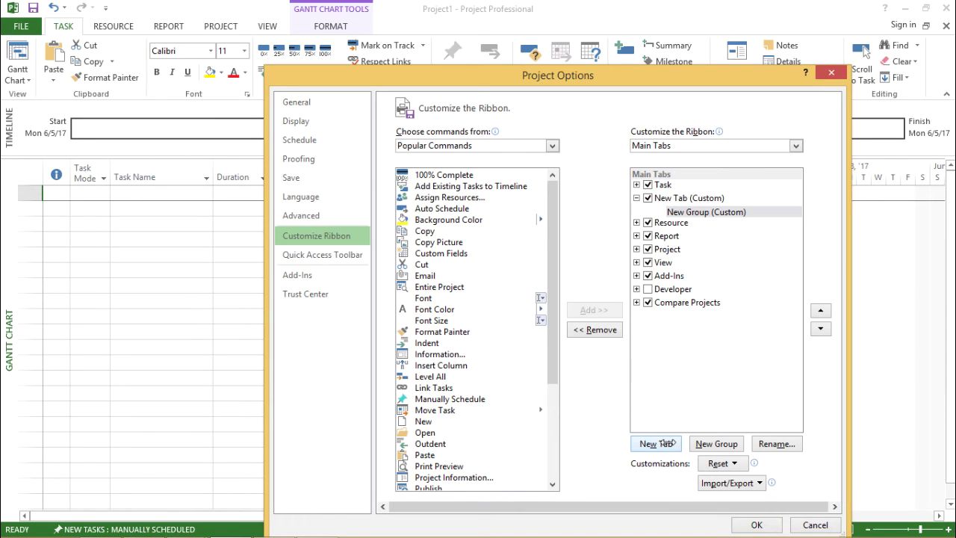
left_click(663, 195)
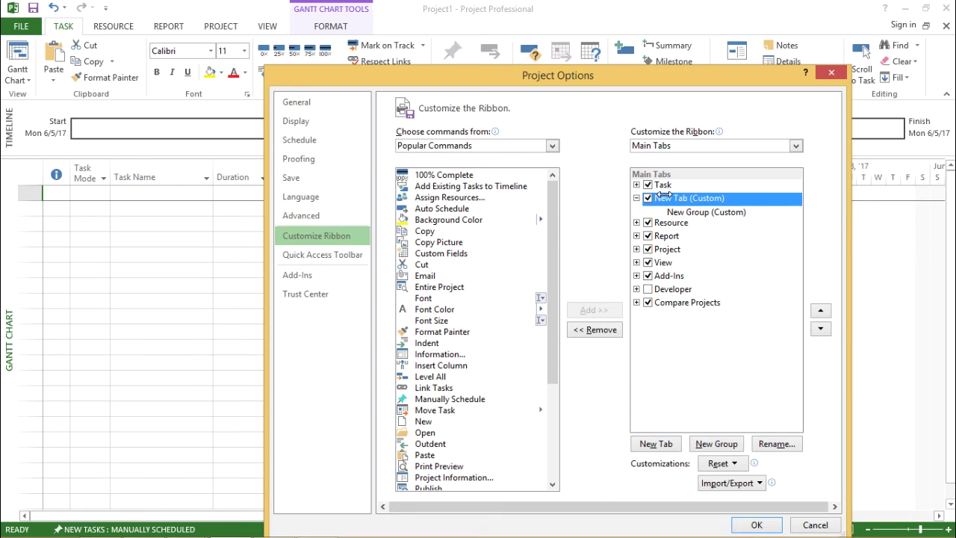
right_click(664, 196)
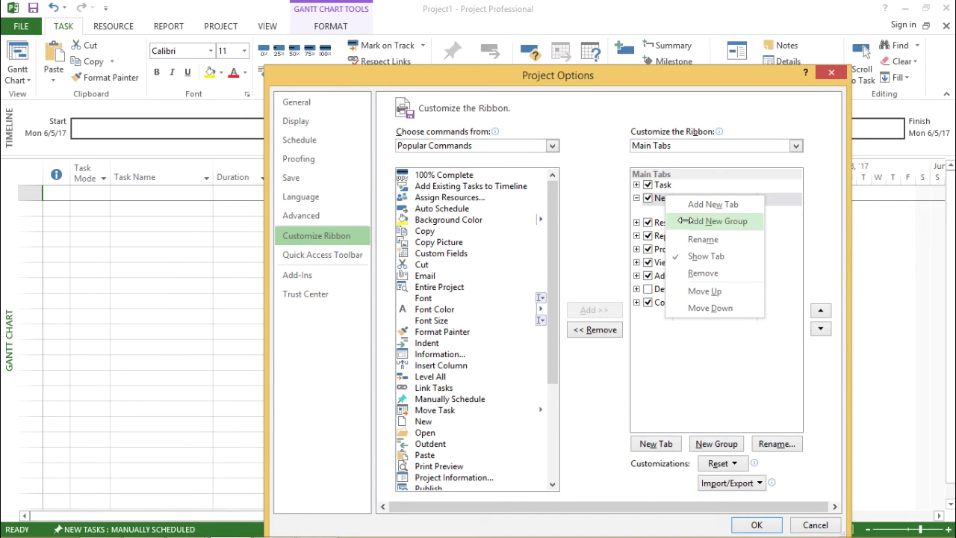
left_click(718, 239)
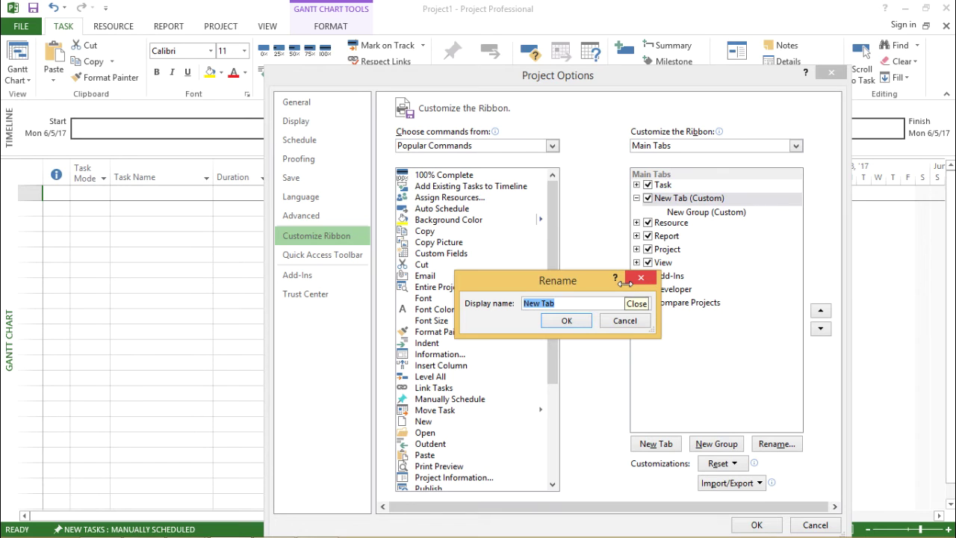
type("Aksha")
key("BackSpace")
key("BackSpace")
key("BackSpace")
type("KSHAY")
left_click(567, 321)
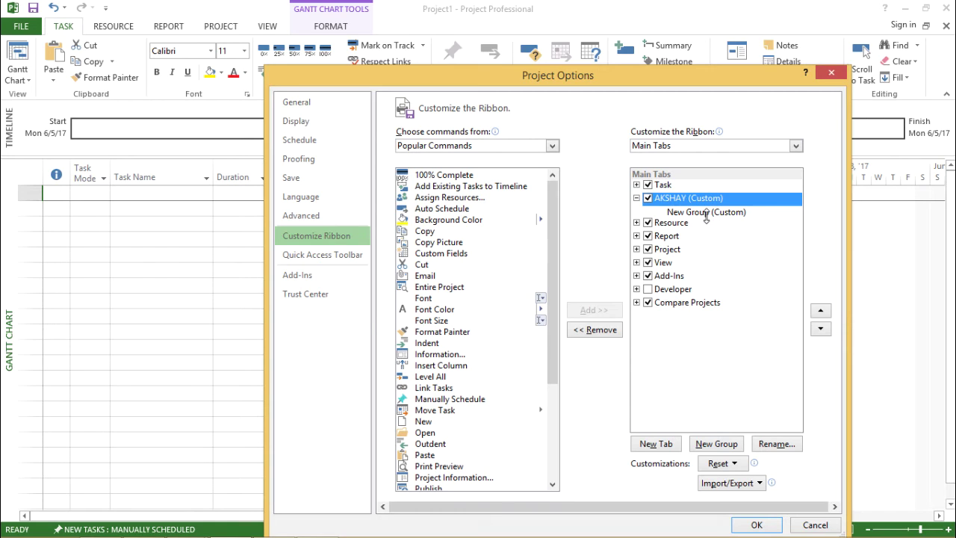
left_click(679, 212)
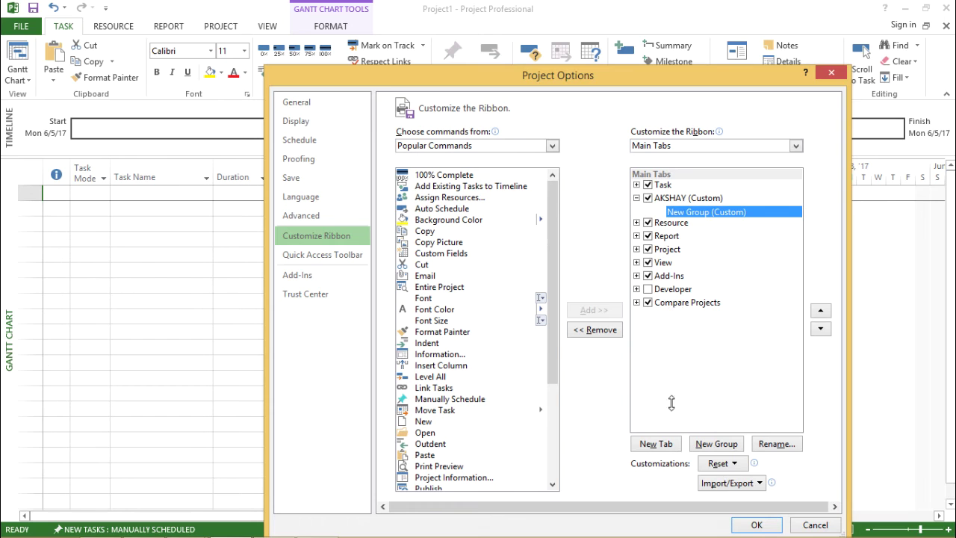
left_click(747, 525)
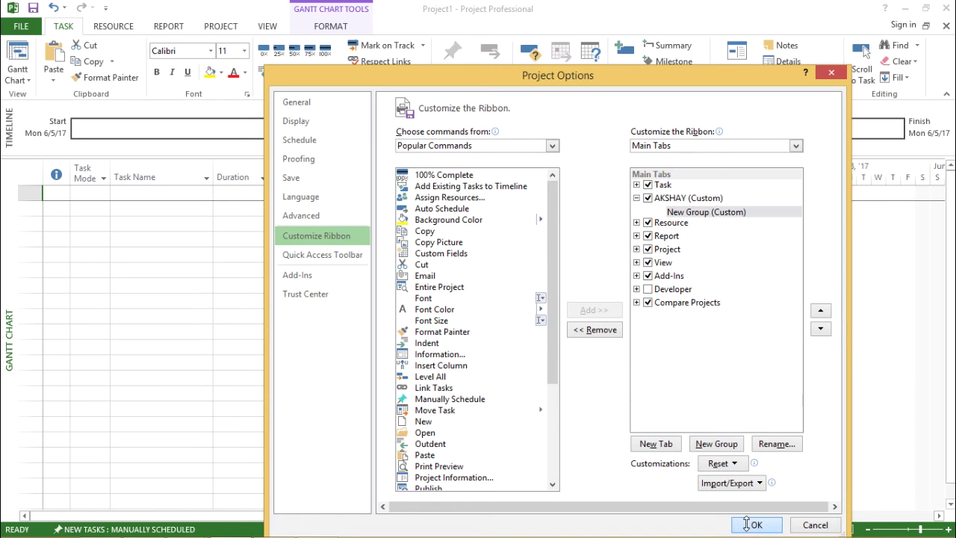
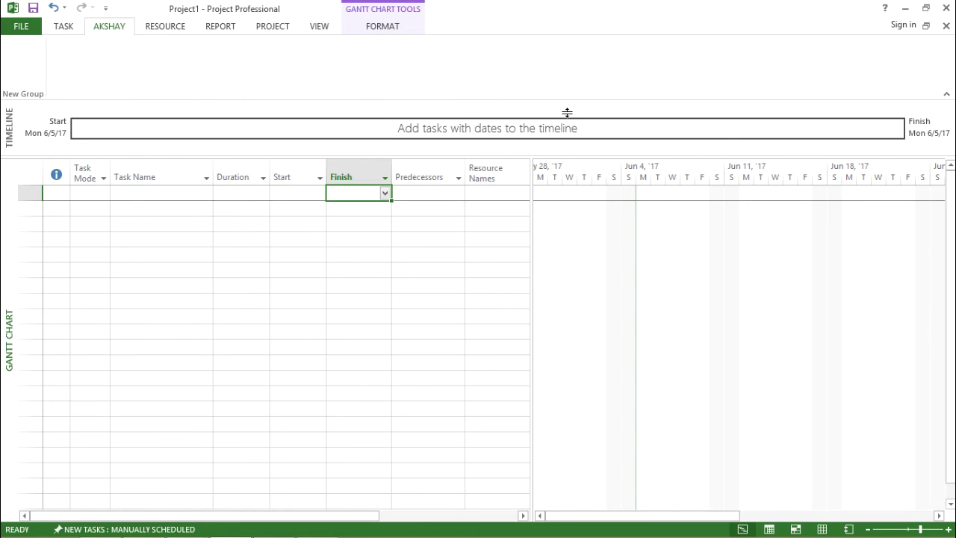
Reopen the ribbon customization settings and add the Cut command to the new group of the custom tab
right_click(131, 63)
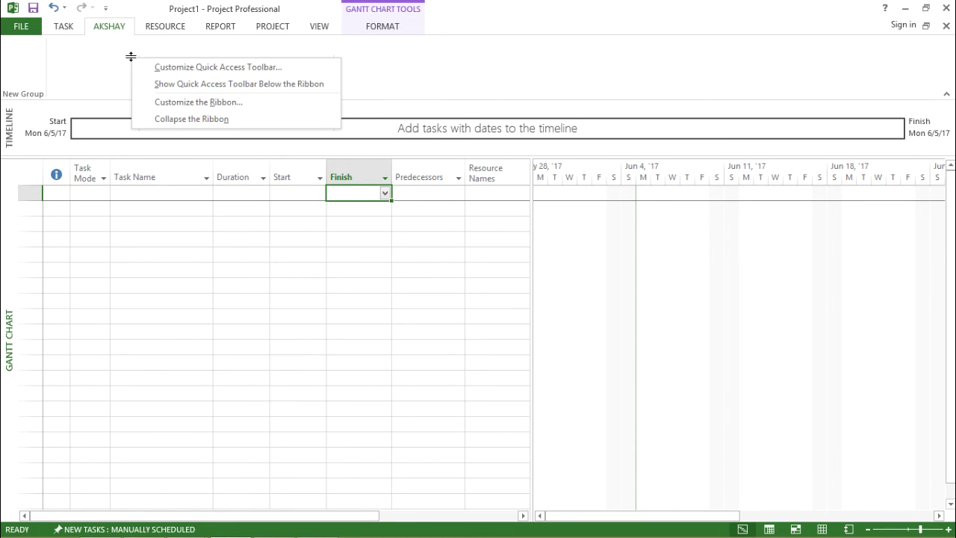
left_click(201, 101)
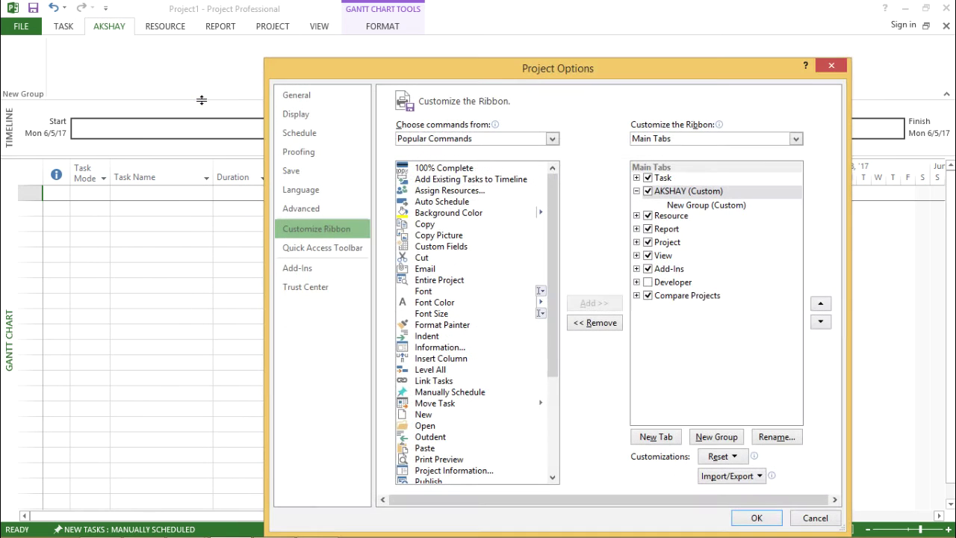
left_click(689, 190)
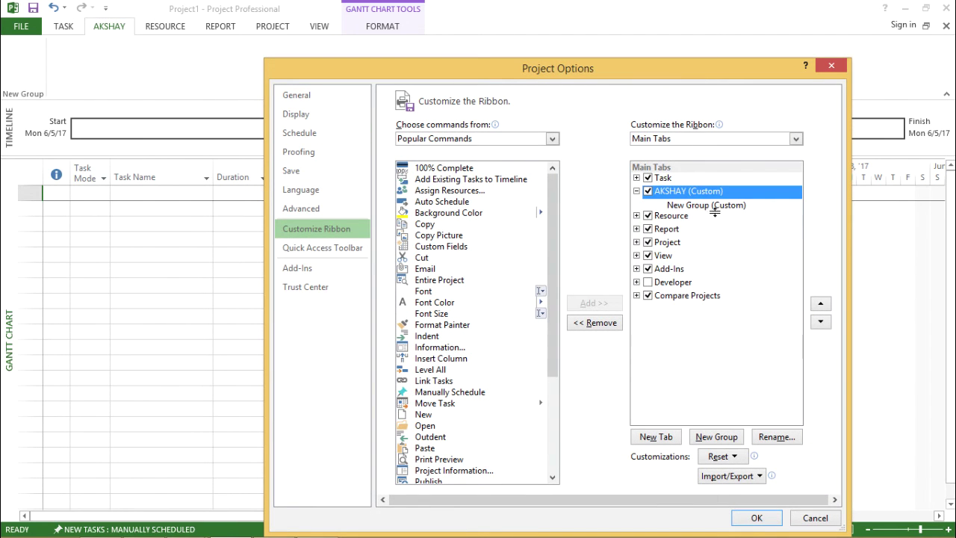
left_click(701, 203)
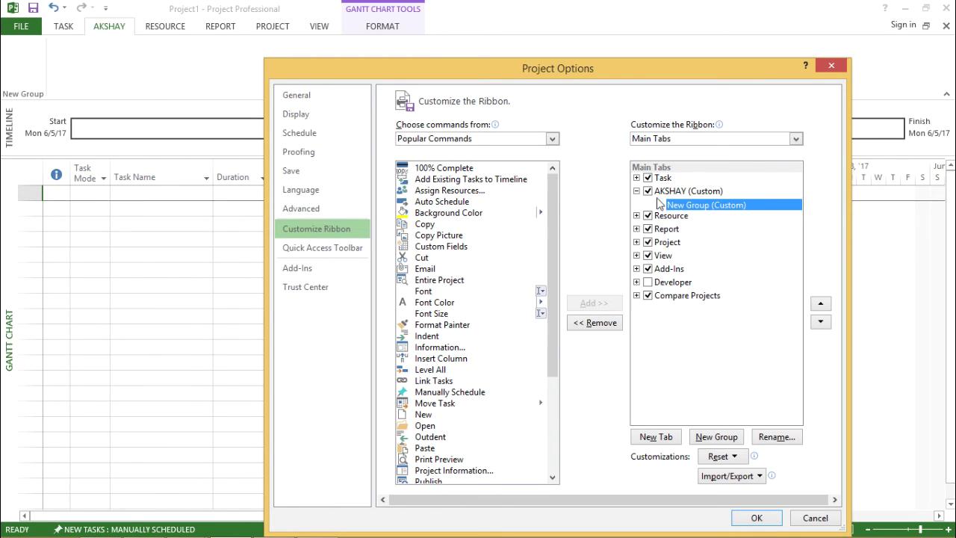
left_click(691, 193)
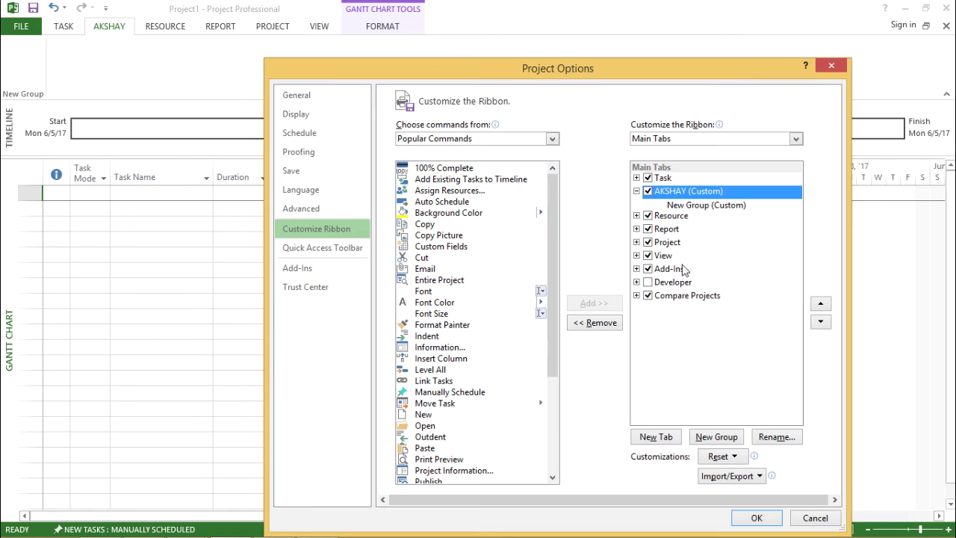
left_click(705, 206)
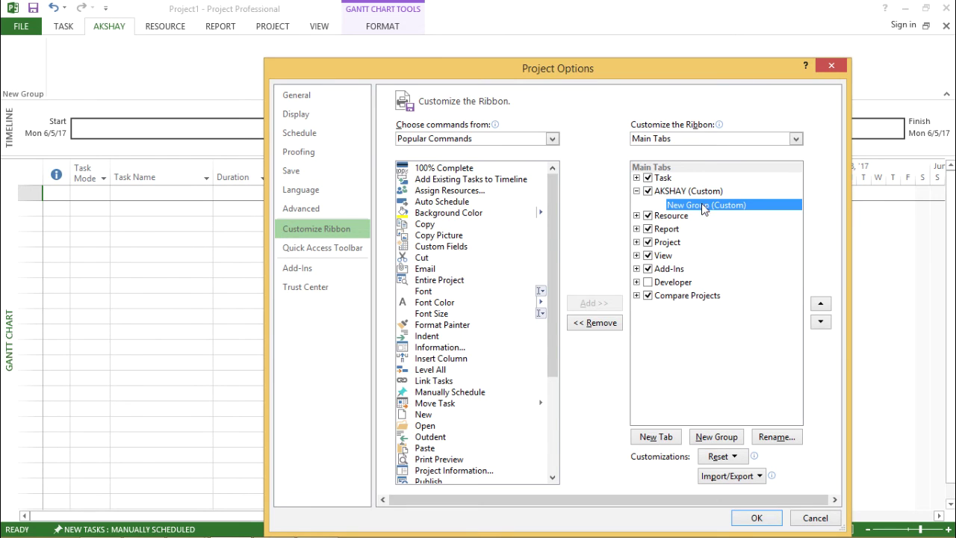
left_click(423, 259)
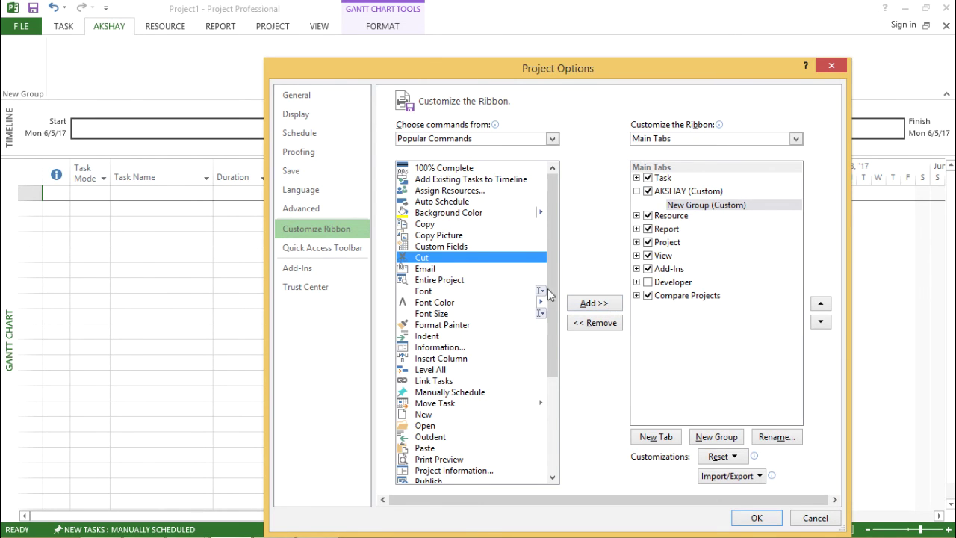
left_click(599, 302)
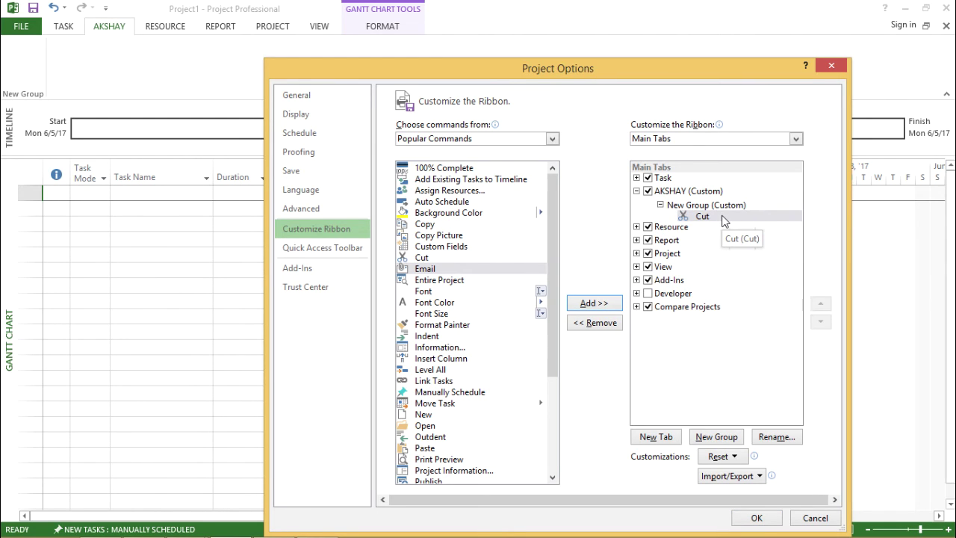
Add the Format Painter, Auto Schedule and Indent commands to the custom tab's group after Cut and apply the customization
left_click(437, 326)
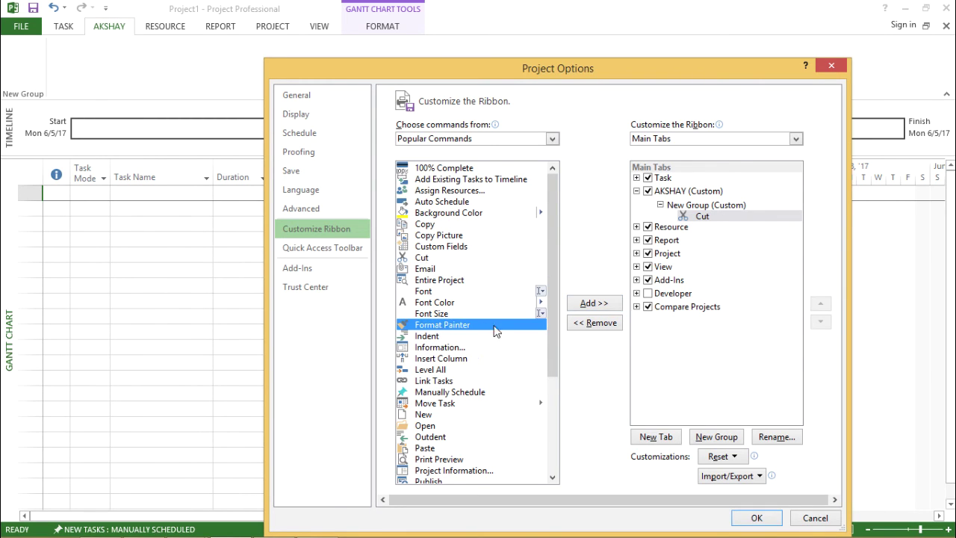
left_click(609, 305)
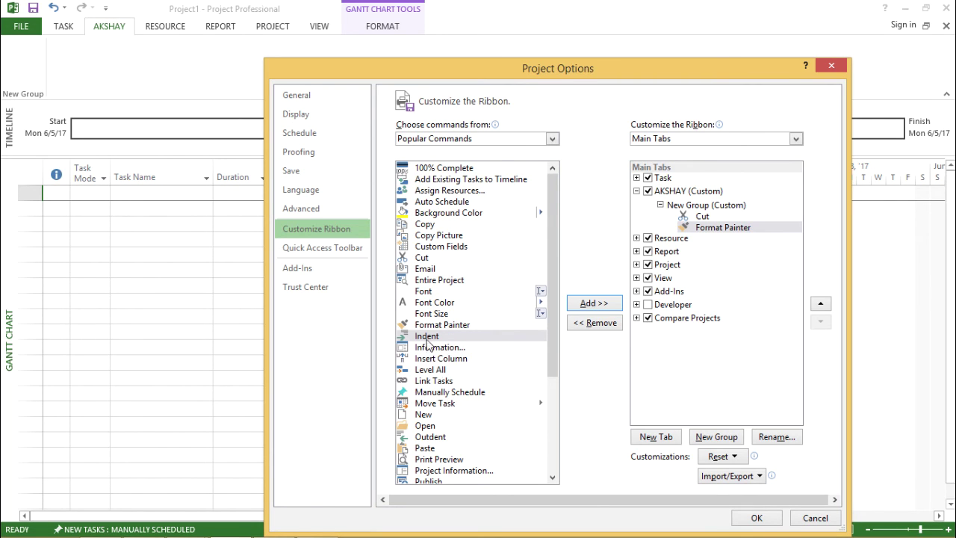
left_click(446, 200)
left_click(606, 307)
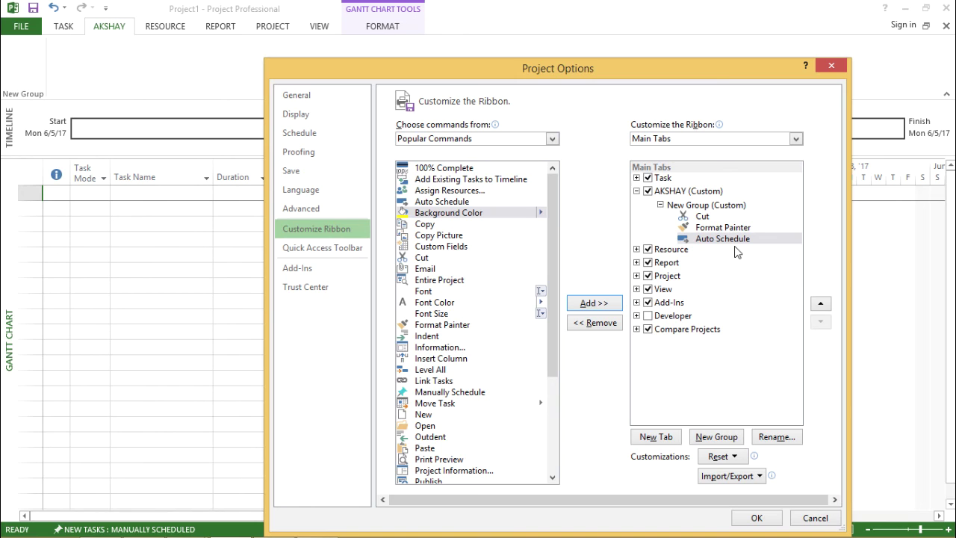
left_click(417, 337)
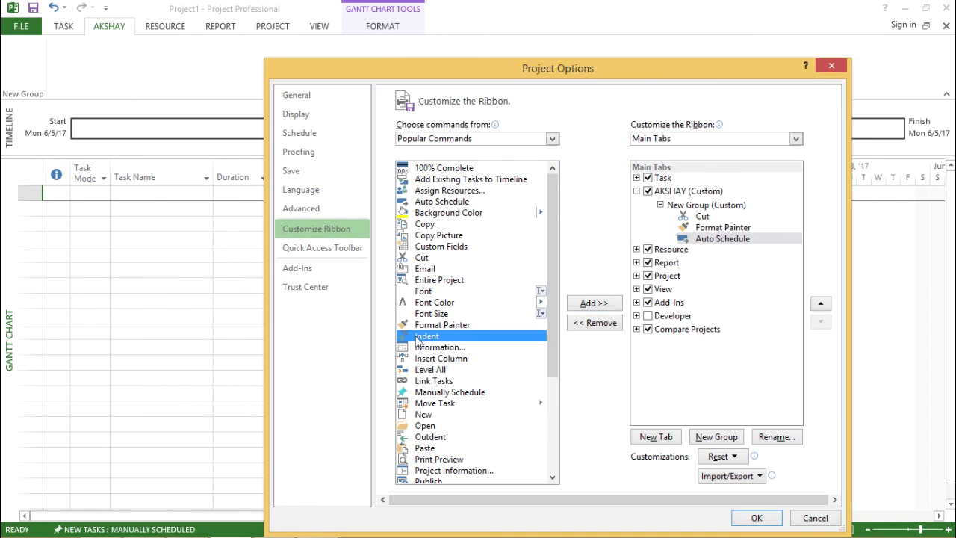
left_click(611, 308)
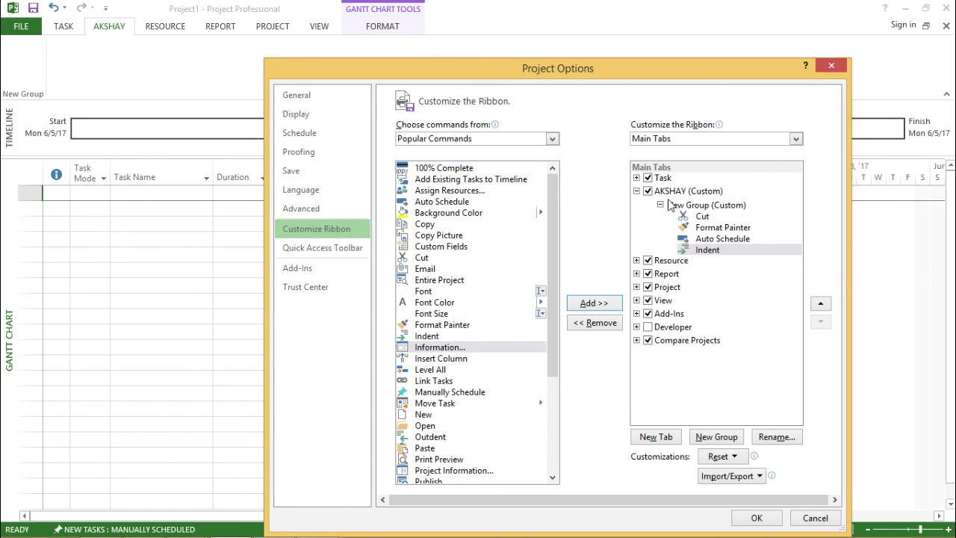
left_click(755, 519)
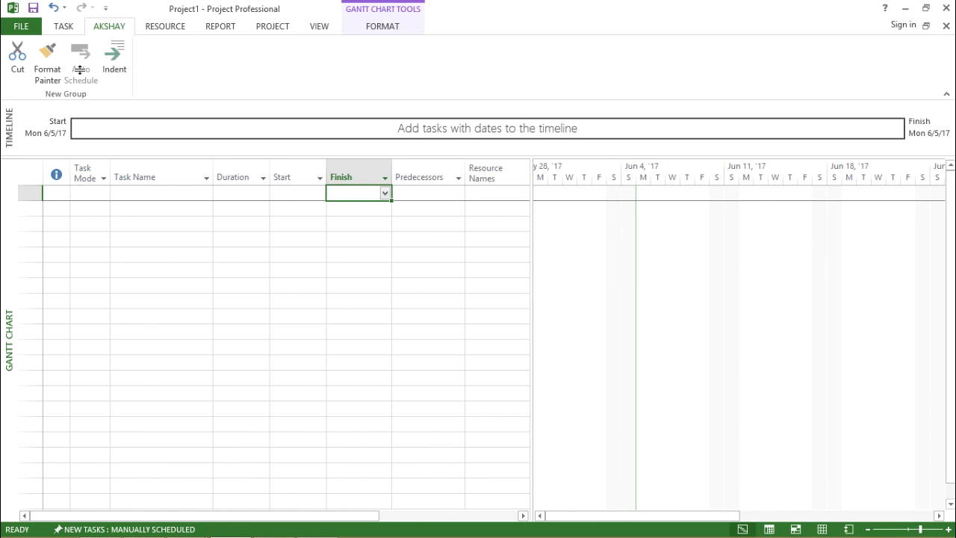
Rename the custom tab's group as REGULAR in the ribbon customization settings, apply it, and switch to the Task commands
right_click(226, 64)
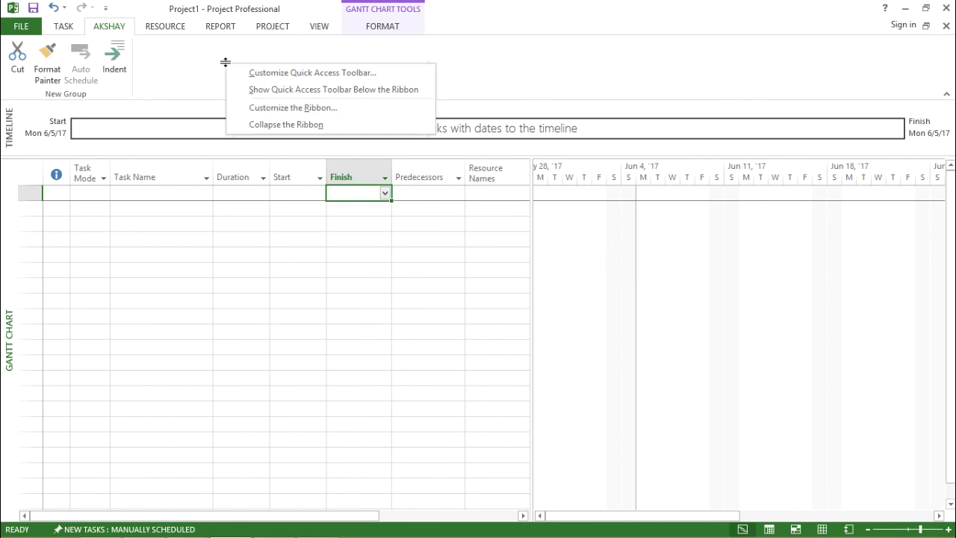
right_click(185, 64)
left_click(257, 107)
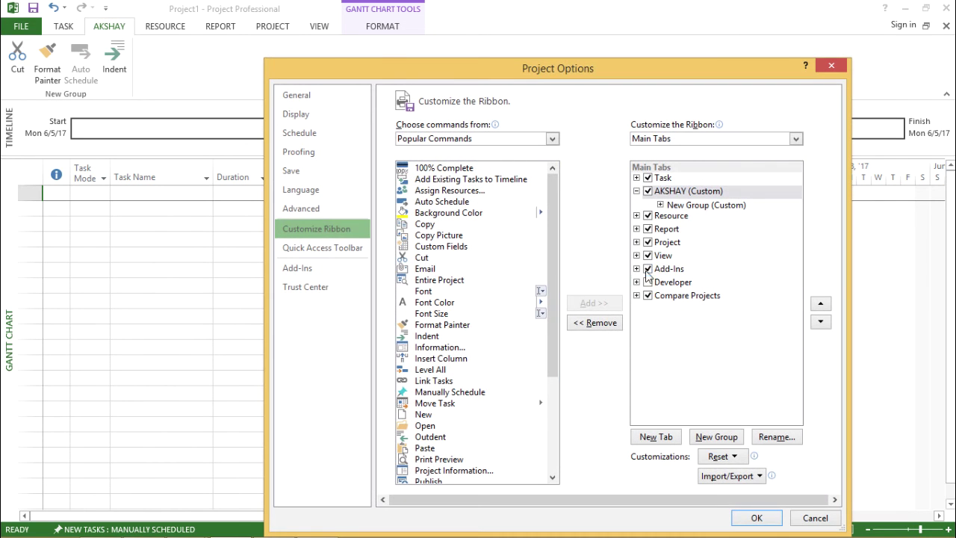
left_click(686, 206)
right_click(686, 206)
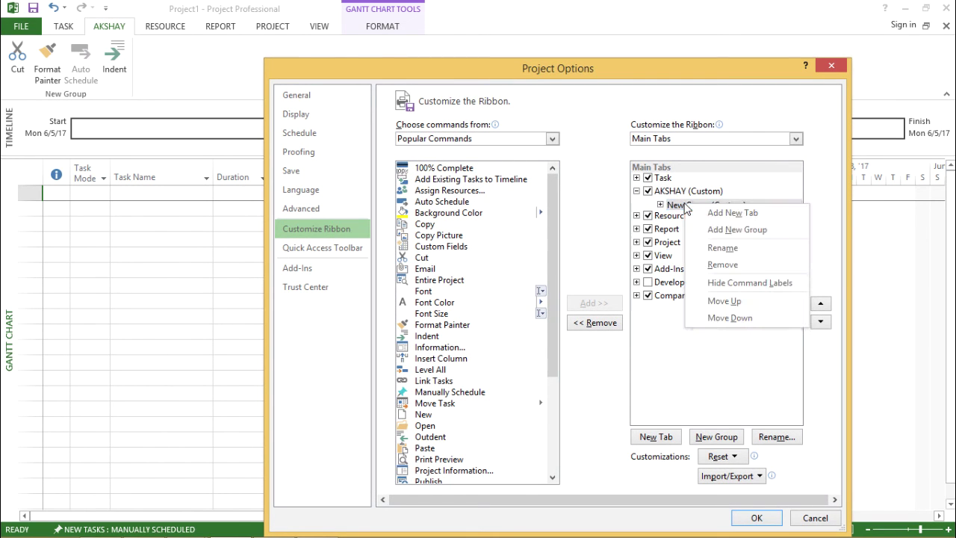
left_click(728, 248)
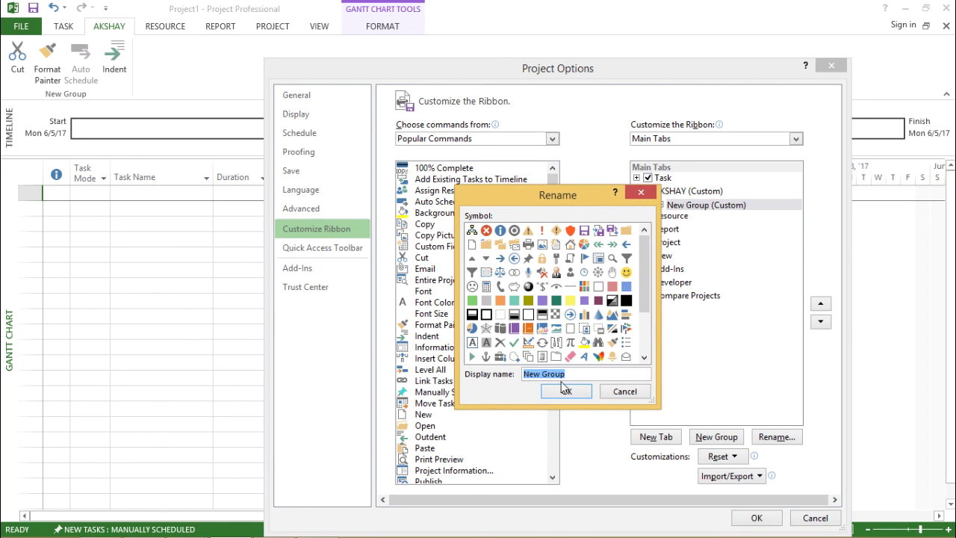
type("rEGULA")
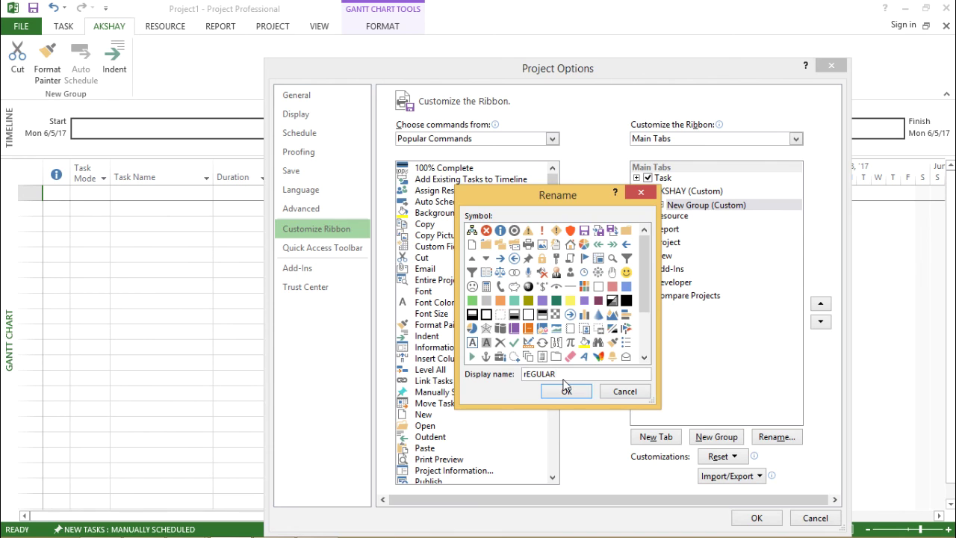
type("R")
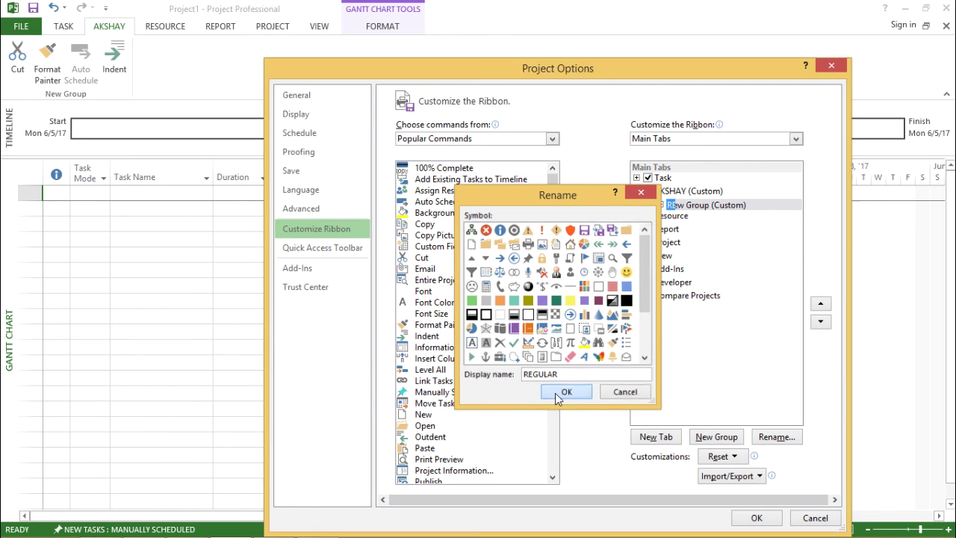
left_click(554, 393)
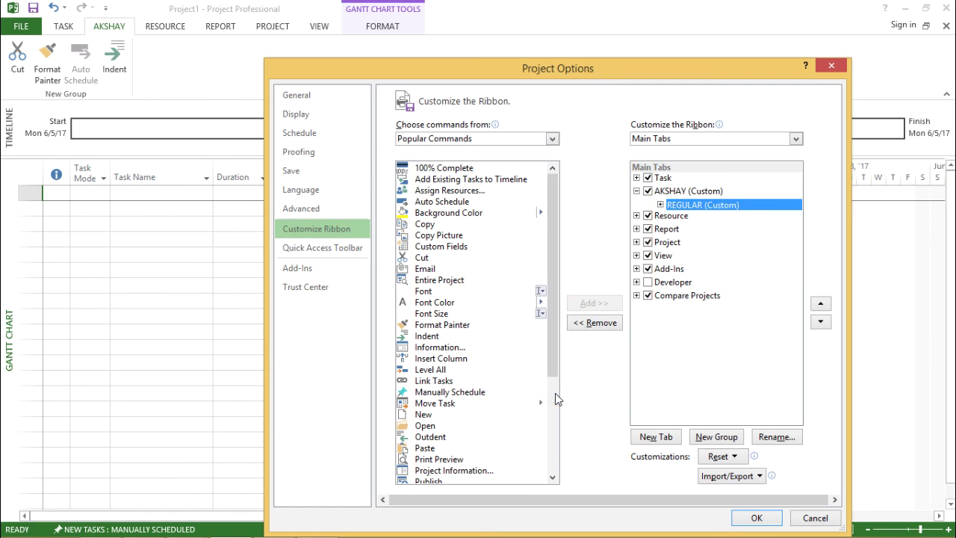
left_click(757, 518)
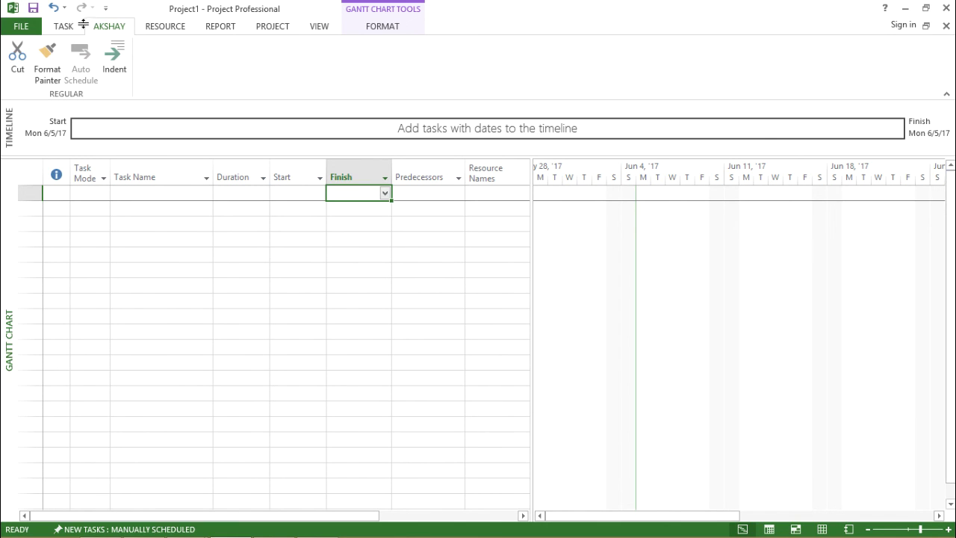
key("alt+h")
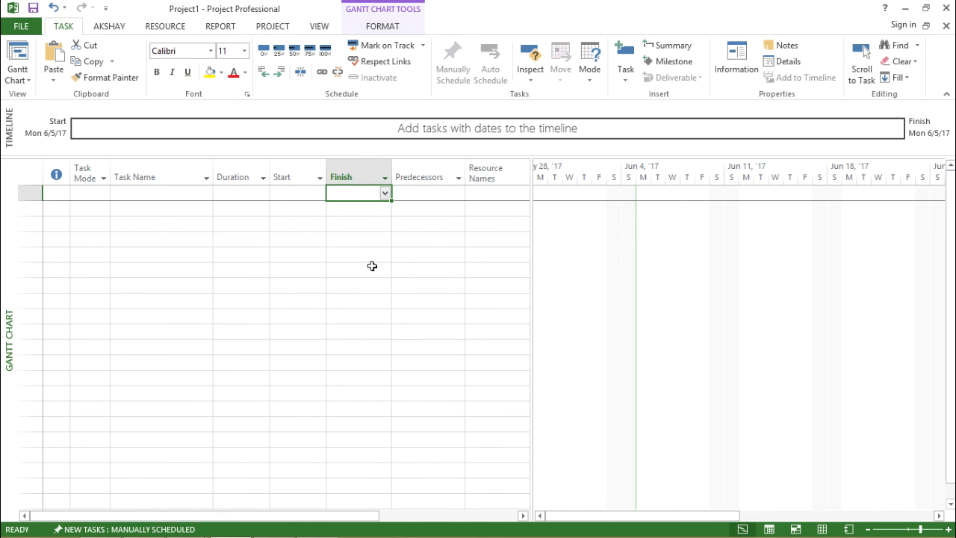